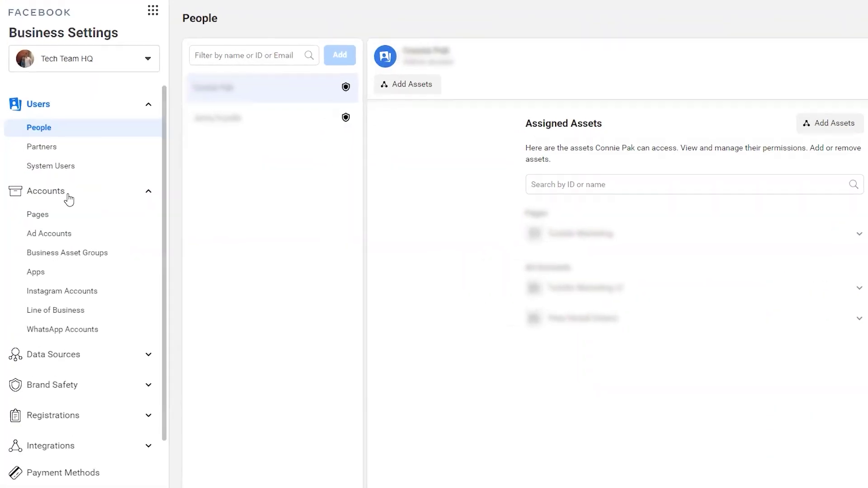
- Add the domain tuckdinmarketing.com under Brand Safety > Domains
{"action": "scroll", "coordinate": [81, 350], "scroll_direction": "down", "scroll_amount": 4}
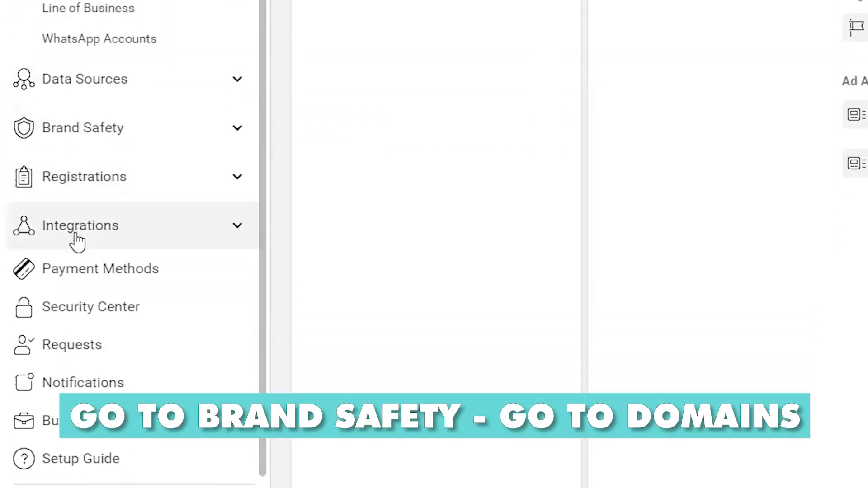
{"action": "left_click", "coordinate": [99, 136]}
{"action": "left_click", "coordinate": [86, 168]}
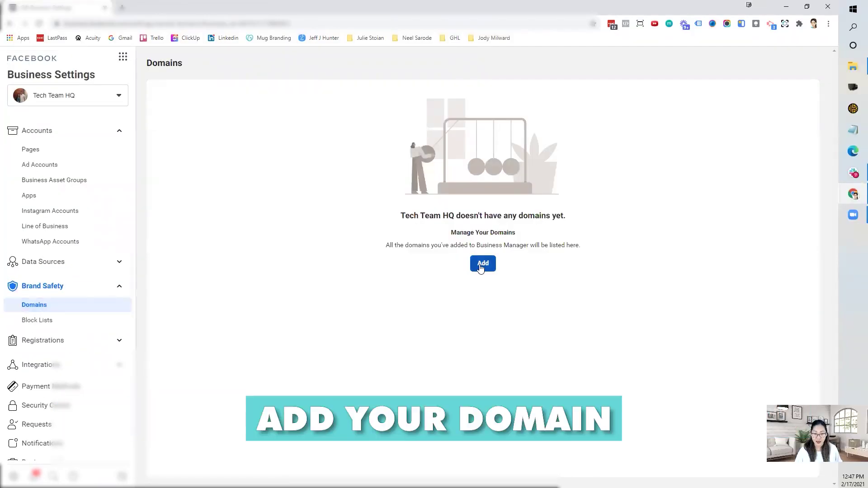
{"action": "left_click", "coordinate": [481, 267]}
{"action": "left_click", "coordinate": [378, 198]}
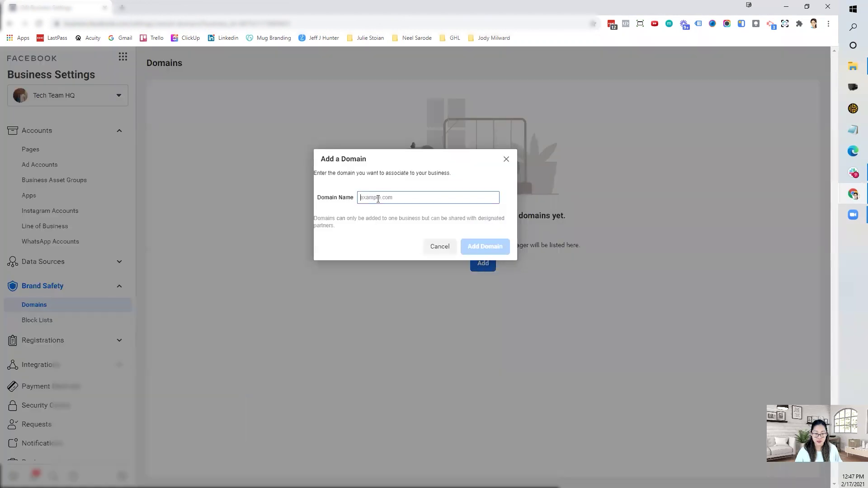
{"action": "type", "text": "tuckdin"}
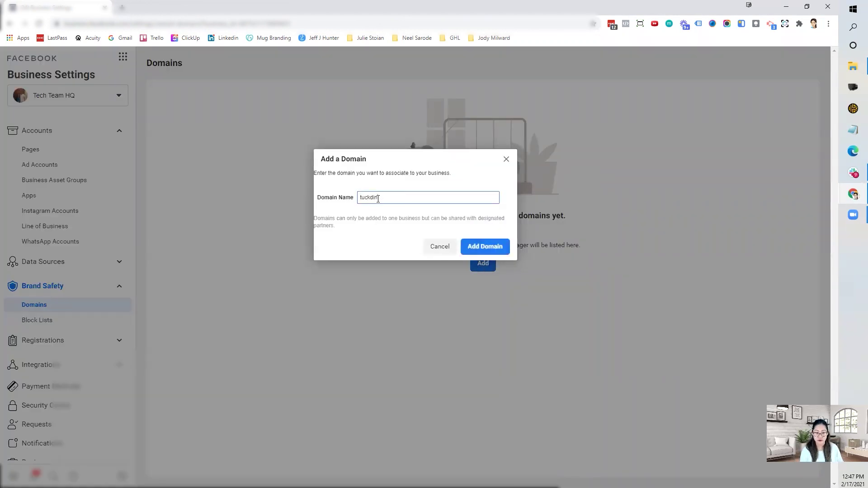
{"action": "type", "text": "marketing.com"}
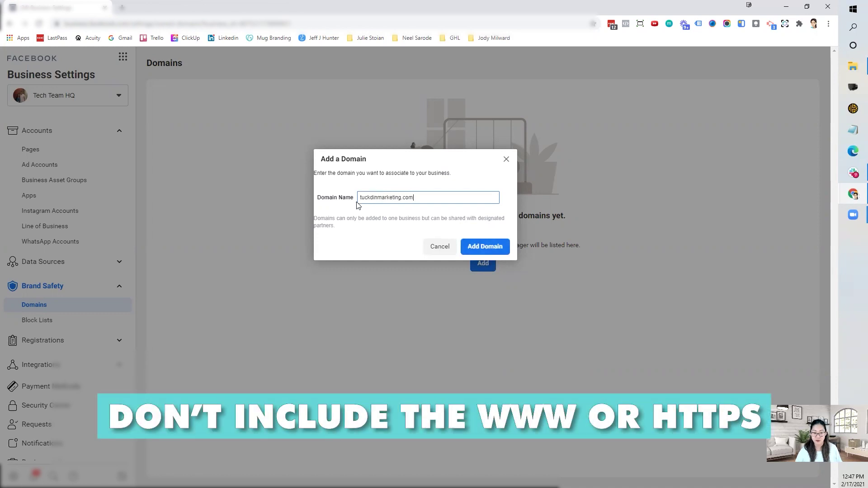
{"action": "left_click", "coordinate": [485, 246]}
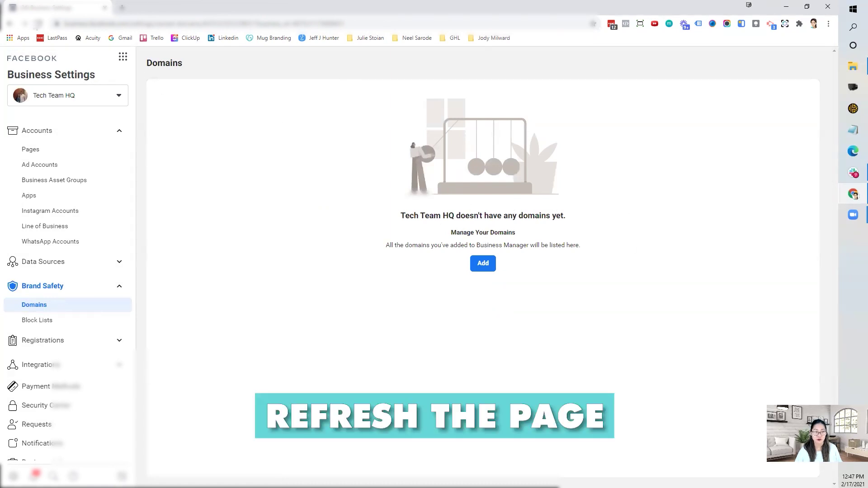
- Reload to list tuckdinmarketing.com, compare the HTML-upload and meta-tag methods, then show the DNS TXT instructions
{"action": "left_click", "coordinate": [39, 23]}
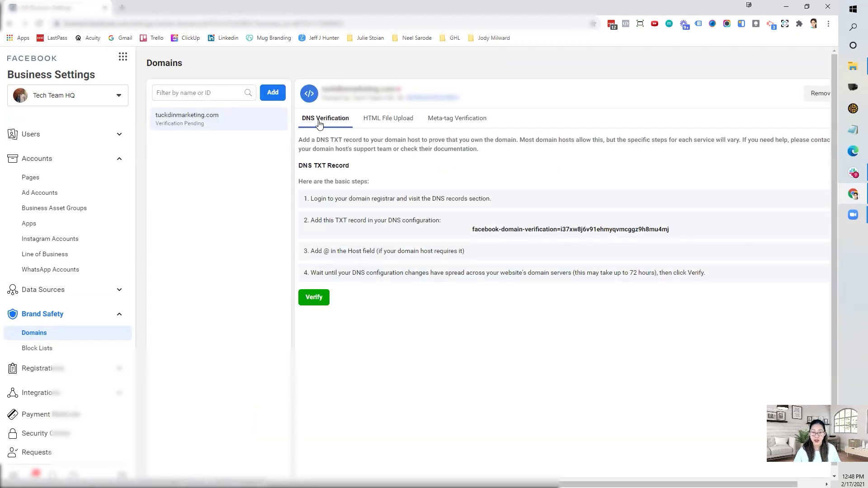
{"action": "left_click", "coordinate": [384, 120]}
{"action": "left_click", "coordinate": [465, 119]}
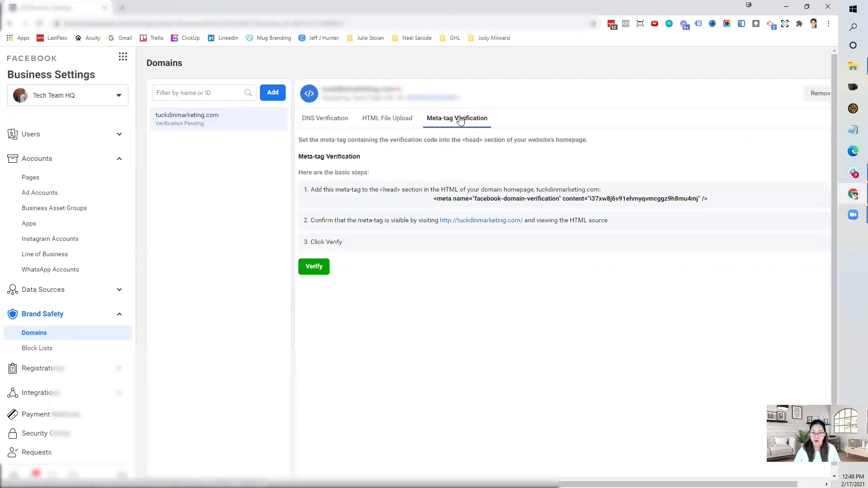
{"action": "left_click", "coordinate": [388, 120]}
{"action": "left_click", "coordinate": [449, 120]}
{"action": "left_click", "coordinate": [319, 123]}
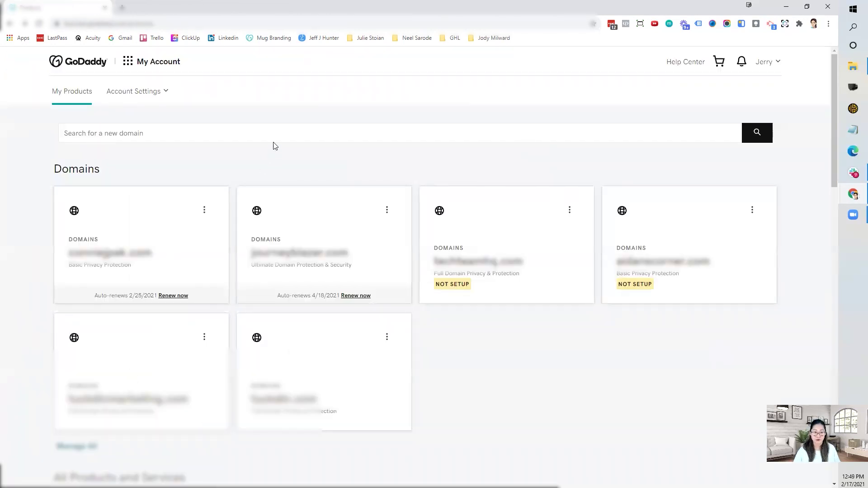
- Copy Facebook's TXT verification value and find tuckdinmarketing.com in GoDaddy's My Products
{"action": "left_click_drag", "start_coordinate": [669, 229], "coordinate": [387, 231]}
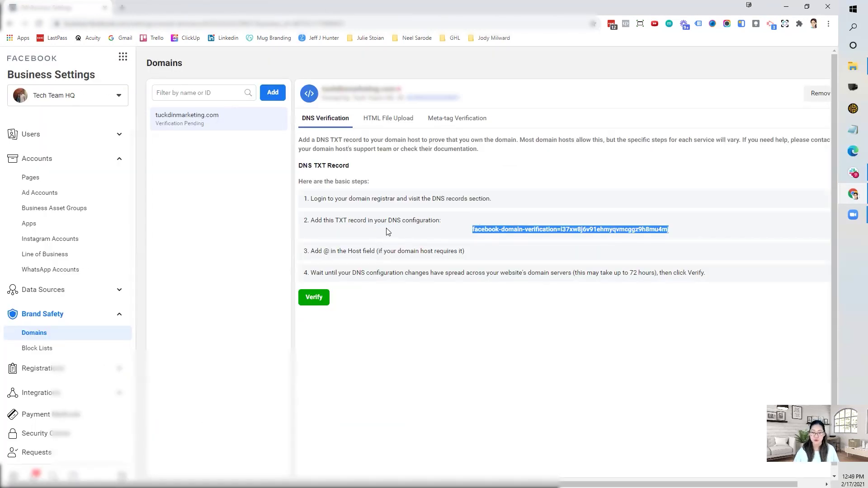
{"action": "left_click", "coordinate": [485, 233]}
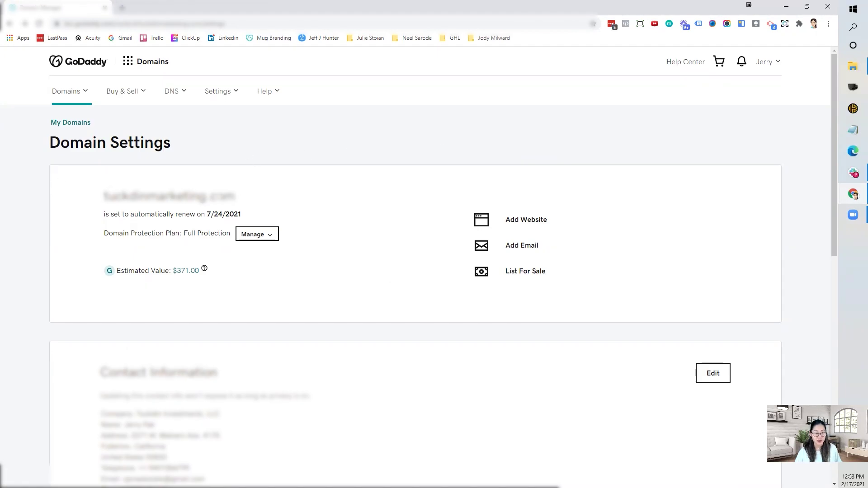
{"action": "scroll", "coordinate": [219, 206], "scroll_direction": "down", "scroll_amount": 10}
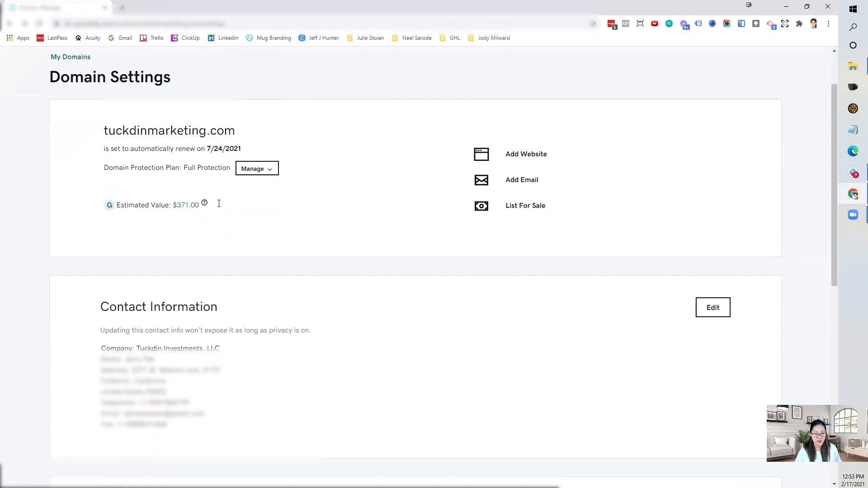
- Open DNS management for tuckdinmarketing.com and start adding a new record
{"action": "left_click", "coordinate": [497, 352]}
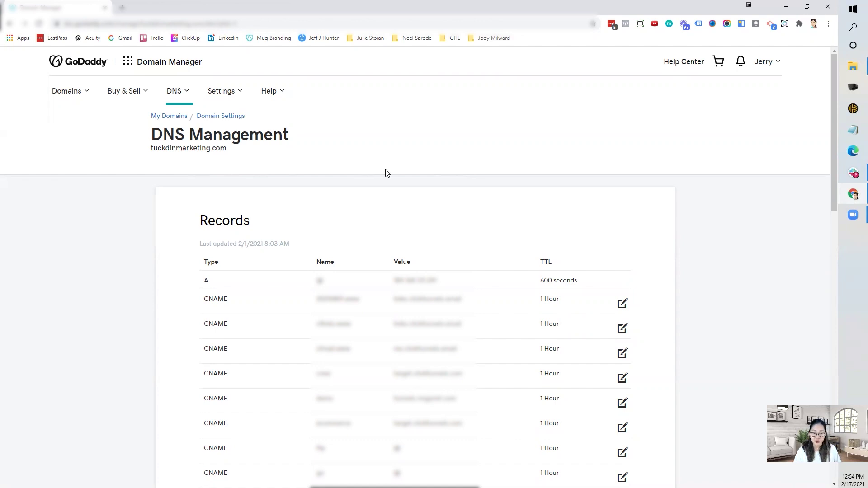
{"action": "scroll", "coordinate": [387, 173], "scroll_direction": "down", "scroll_amount": 8}
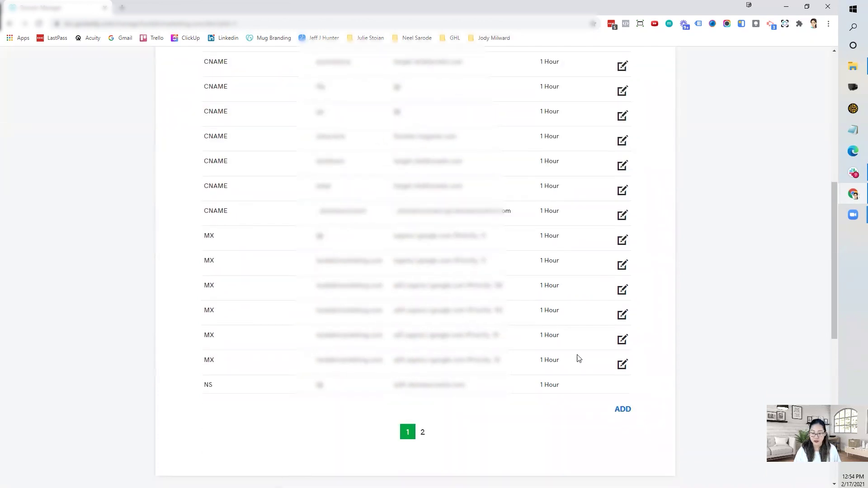
{"action": "left_click", "coordinate": [620, 410]}
{"action": "double_click", "coordinate": [335, 4]}
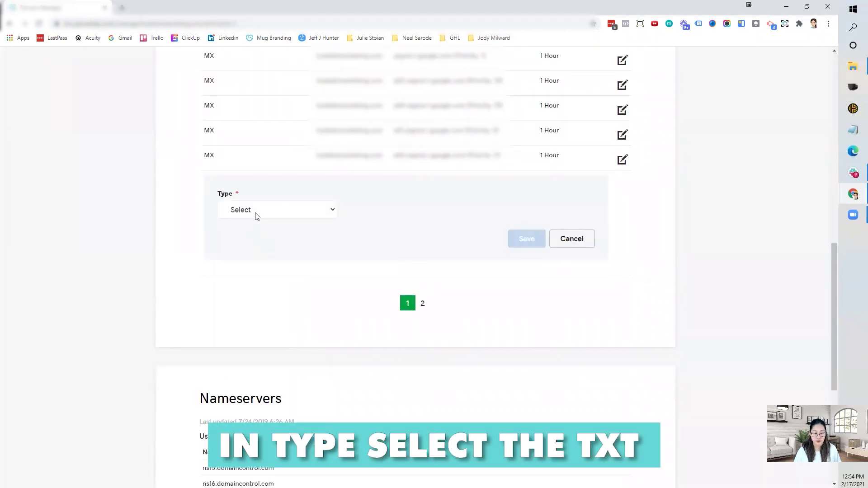
- Fill in a TXT record with host @ and the pasted Facebook verification value
{"action": "left_click", "coordinate": [253, 215]}
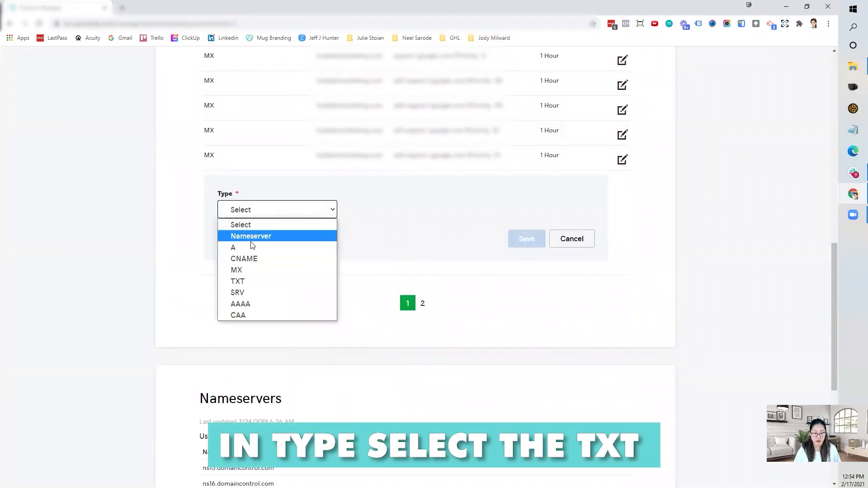
{"action": "left_click", "coordinate": [252, 281]}
{"action": "left_click", "coordinate": [376, 210]}
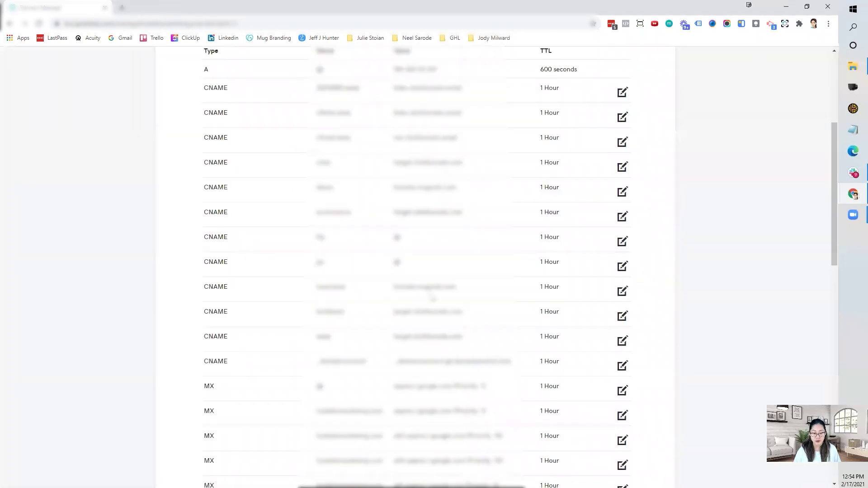
{"action": "scroll", "coordinate": [429, 299], "scroll_direction": "down", "scroll_amount": 10}
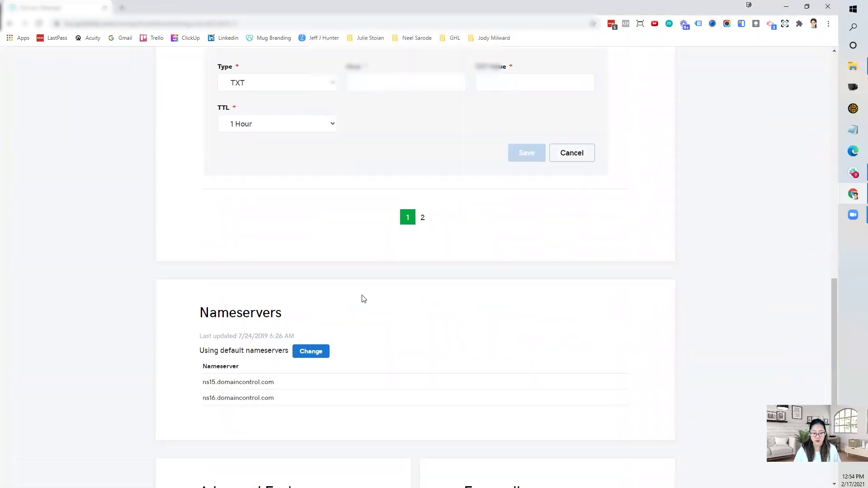
{"action": "scroll", "coordinate": [367, 195], "scroll_direction": "up", "scroll_amount": 3}
{"action": "left_click", "coordinate": [381, 204]}
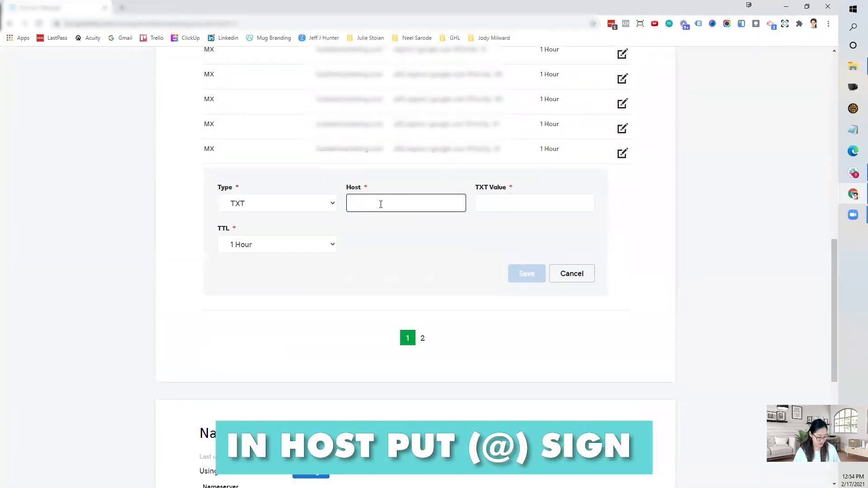
{"action": "type", "text": "@"}
{"action": "key", "text": "Tab"}
{"action": "key", "text": "ctrl+v"}
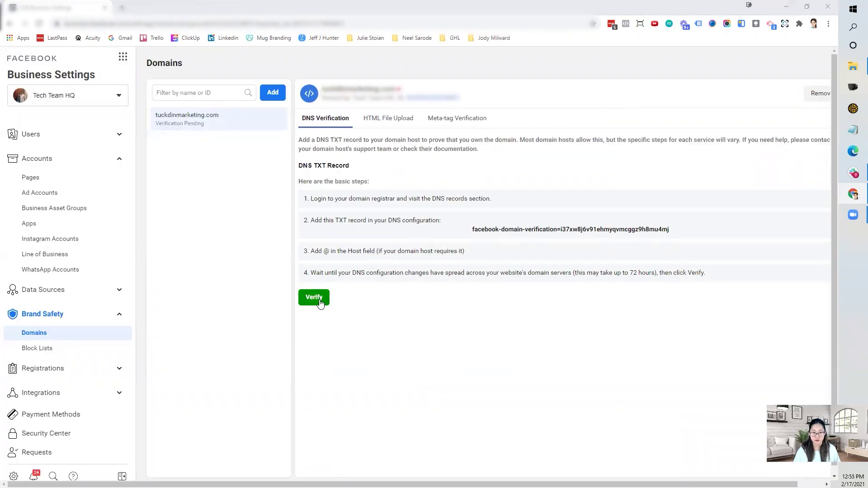
- Try verifying in Facebook, then look through GoDaddy's DNS Records for the new @ TXT entry
{"action": "left_click", "coordinate": [319, 300]}
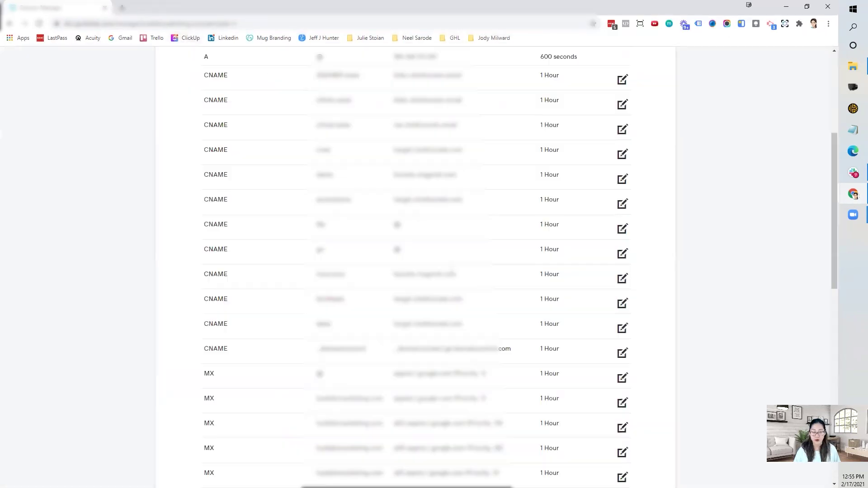
{"action": "scroll", "coordinate": [450, 271], "scroll_direction": "down", "scroll_amount": 10}
{"action": "scroll", "coordinate": [450, 271], "scroll_direction": "up", "scroll_amount": 2}
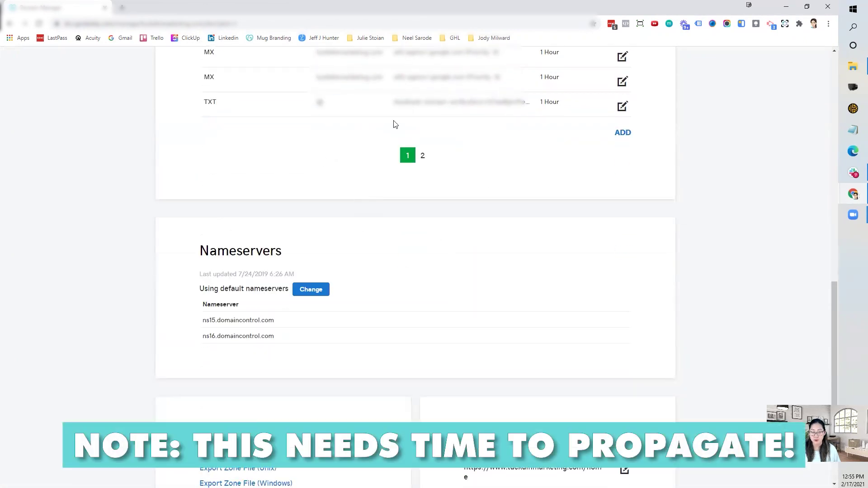
{"action": "scroll", "coordinate": [484, 238], "scroll_direction": "up", "scroll_amount": 8}
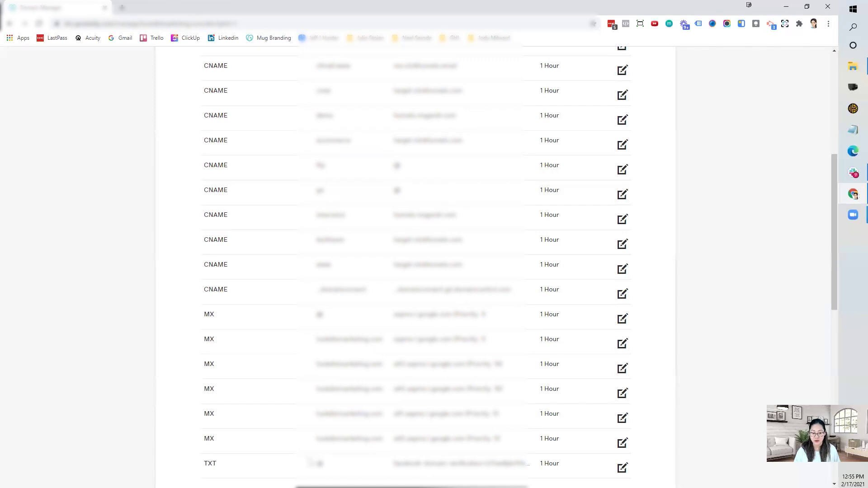
{"action": "scroll", "coordinate": [368, 468], "scroll_direction": "up", "scroll_amount": 6}
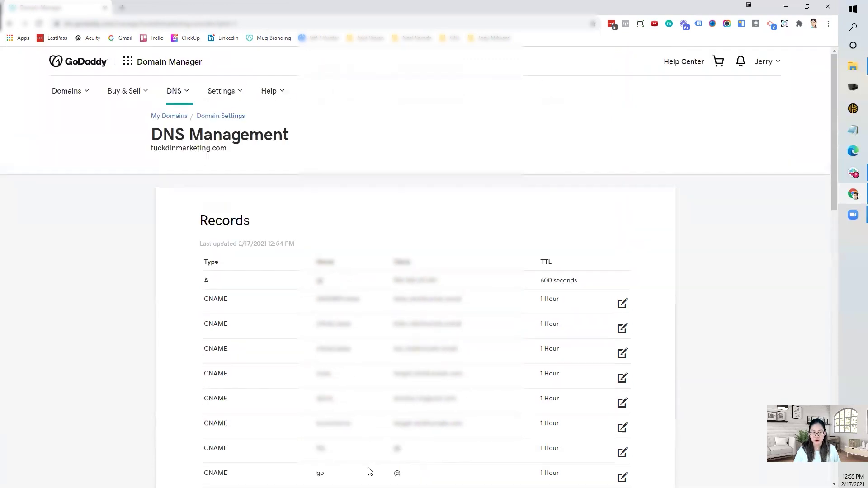
{"action": "scroll", "coordinate": [210, 152], "scroll_direction": "down", "scroll_amount": 8}
{"action": "scroll", "coordinate": [211, 152], "scroll_direction": "down", "scroll_amount": 3}
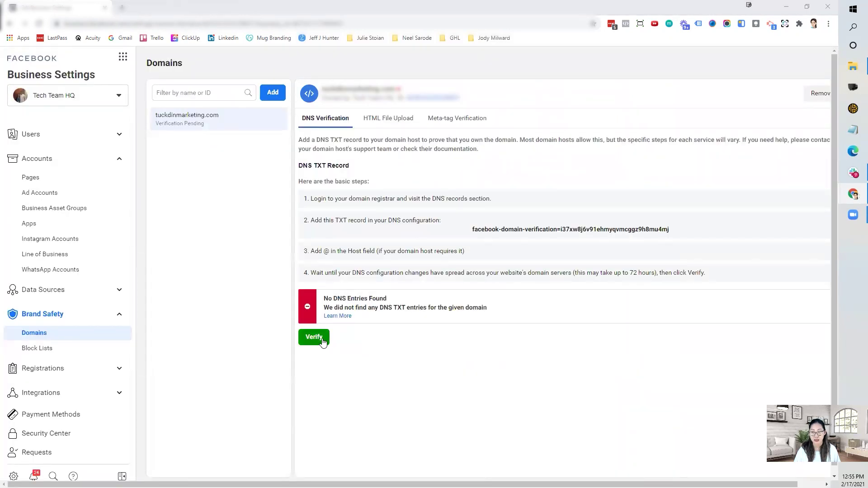
- Retry DNS verification of tuckdinmarketing.com in Facebook
{"action": "left_click", "coordinate": [322, 340]}
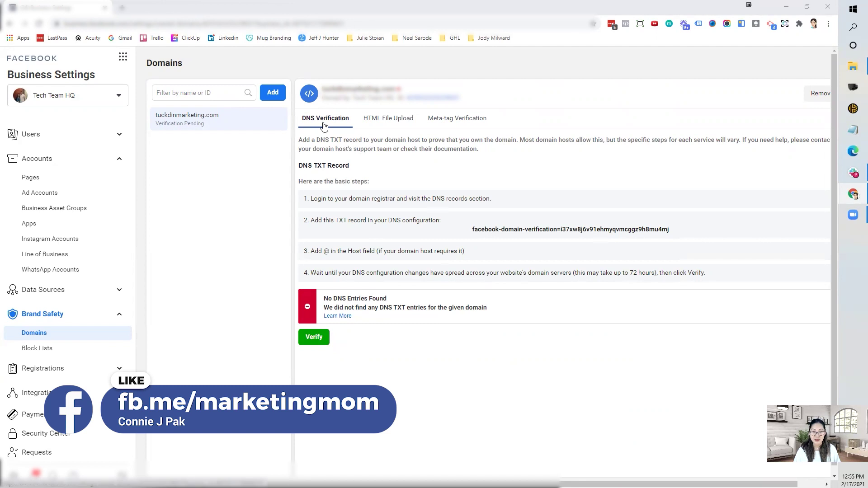